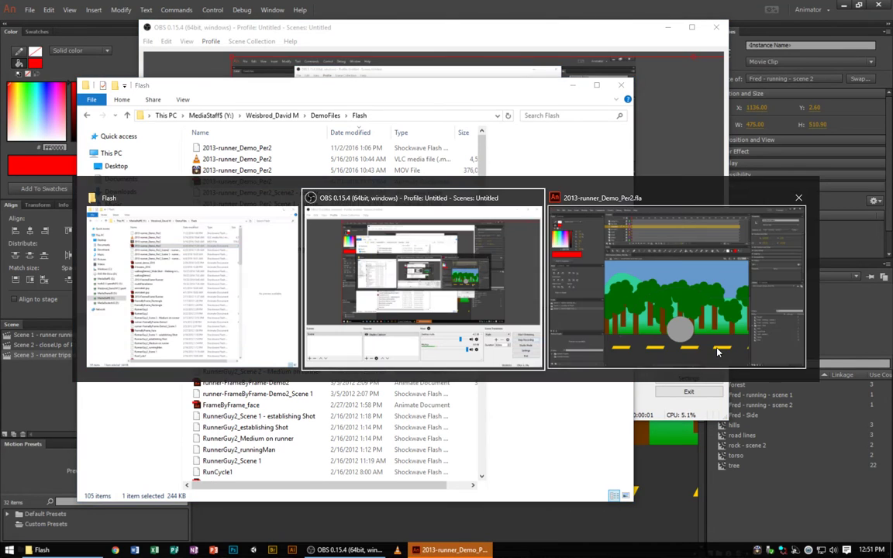
# Bring the 2013-runner_Demo_Per2.fla document in Adobe Animate to the front.
pyautogui.click(717, 353)
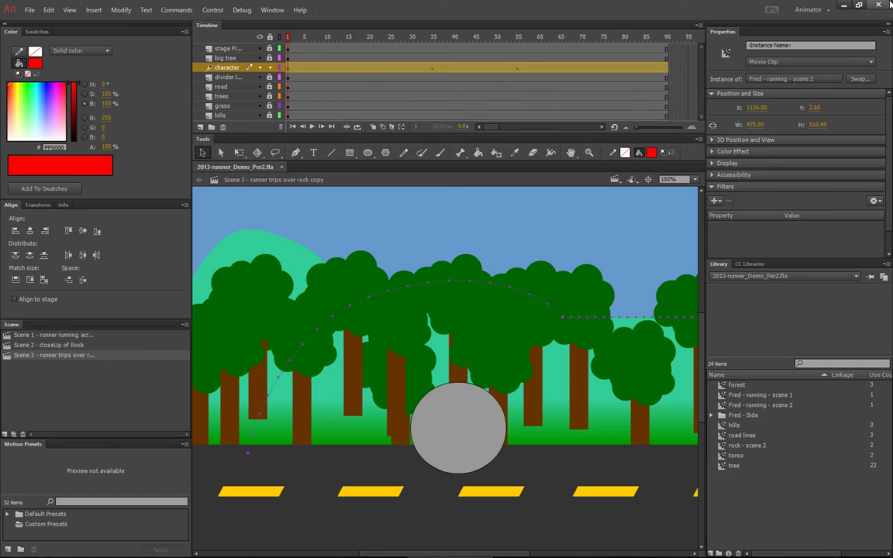
# Open File > Export > Export Video at 1280×720 with Media Encoder conversion, and shift the dialog left.
pyautogui.click(29, 11)
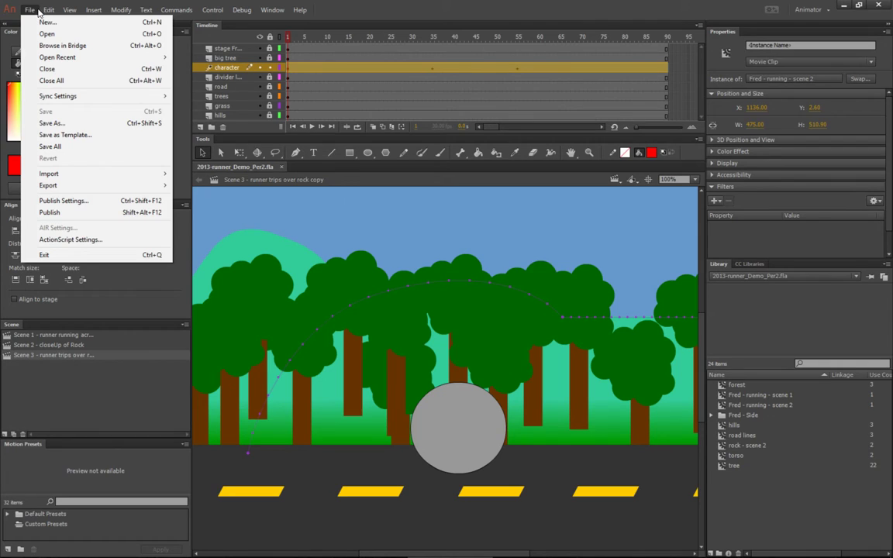
pyautogui.click(48, 10)
pyautogui.click(29, 10)
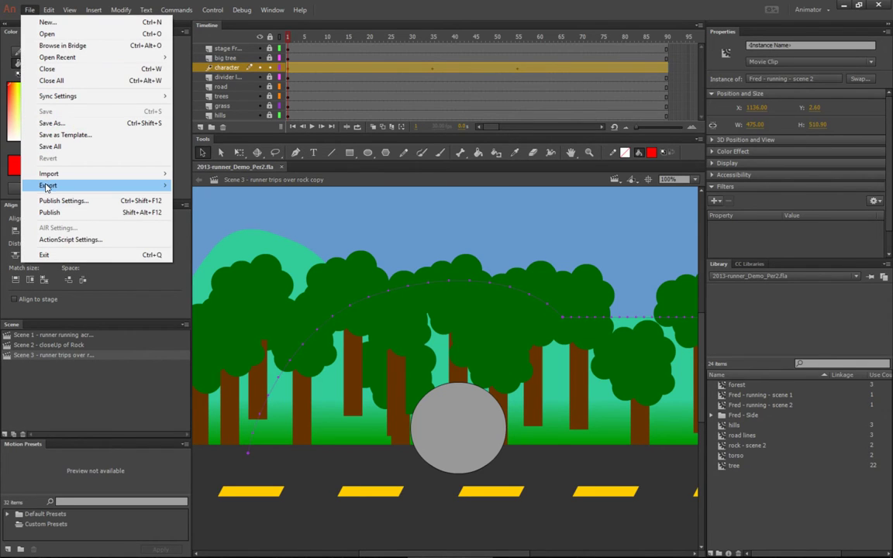
pyautogui.moveTo(116, 183)
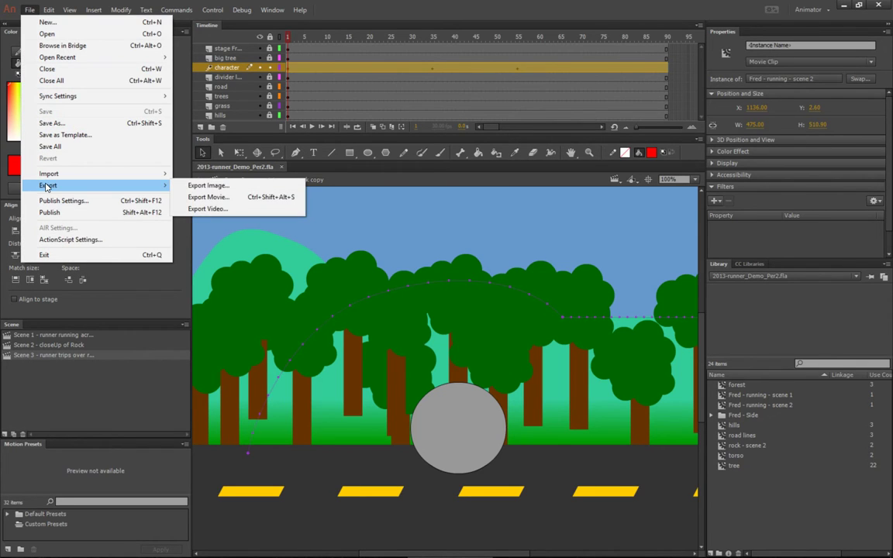
pyautogui.click(220, 216)
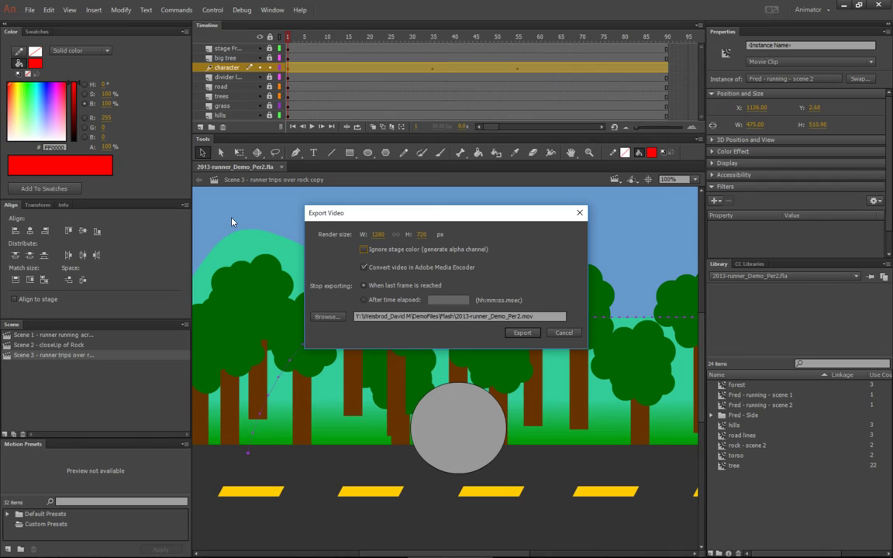
pyautogui.moveTo(375, 214); pyautogui.dragTo(250, 210)
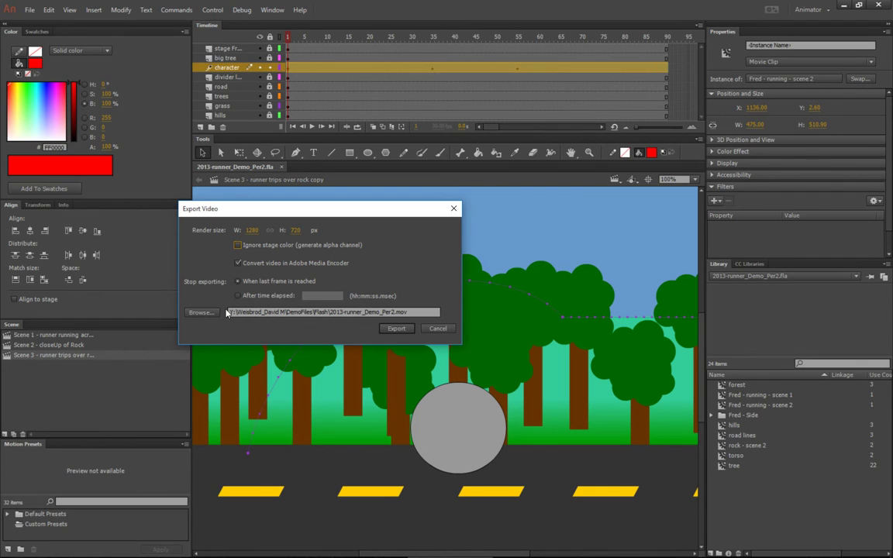
pyautogui.click(200, 312)
pyautogui.scroll(-1, 225, 365)
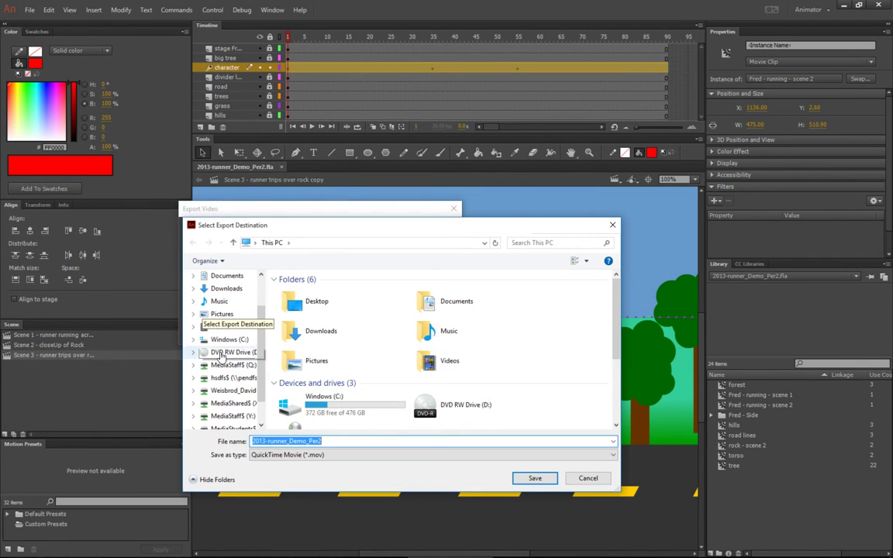
pyautogui.scroll(2, 233, 342)
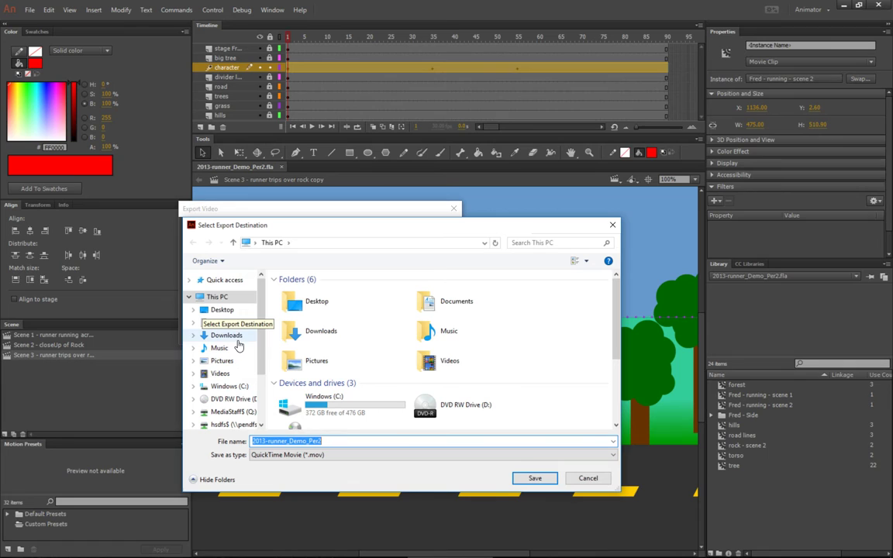
pyautogui.click(552, 393)
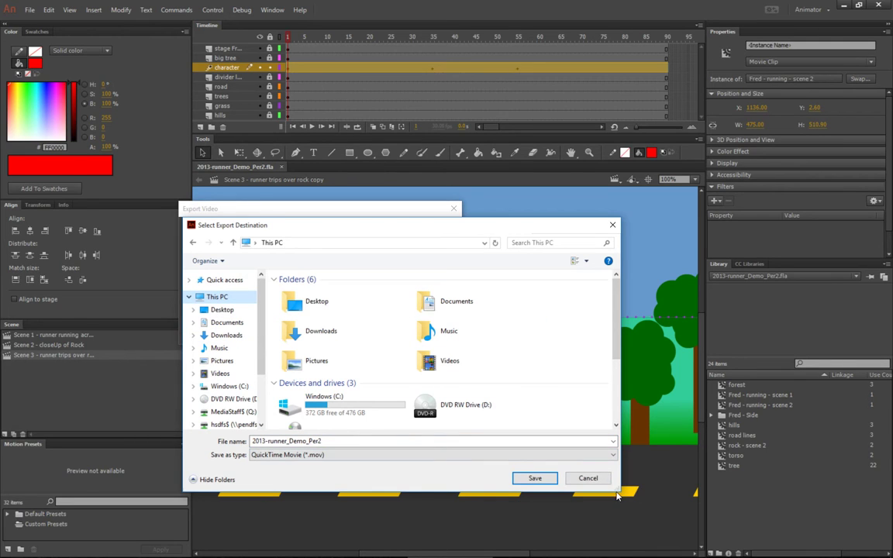
pyautogui.moveTo(463, 232); pyautogui.dragTo(434, 142)
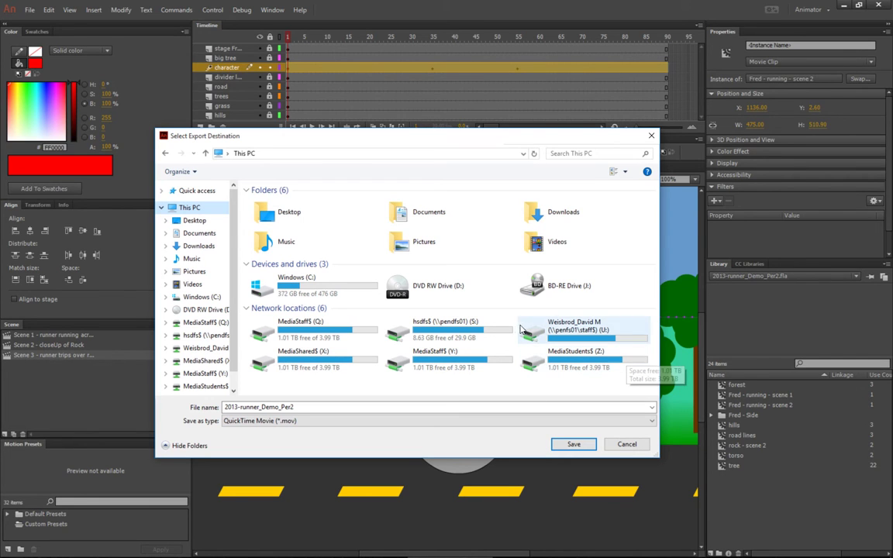
pyautogui.click(574, 444)
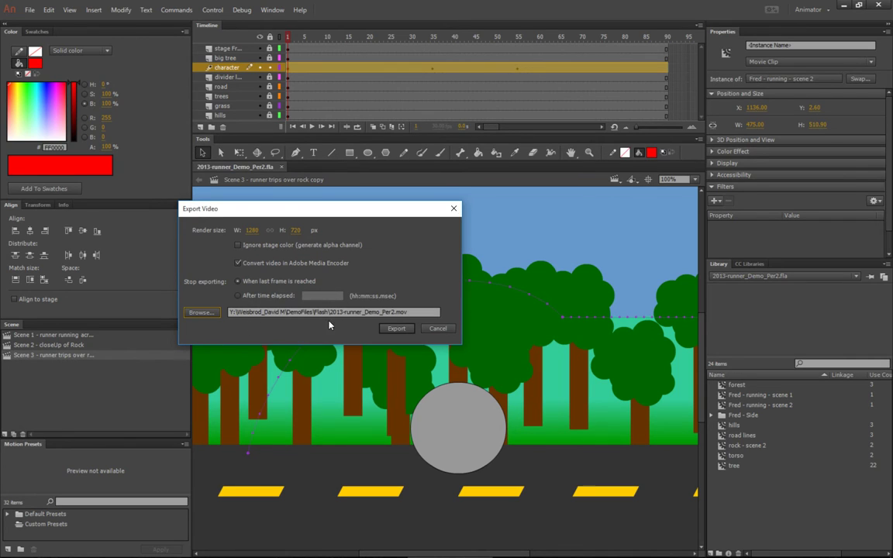
# Export the video, replacing 2013-runner_Demo_Per2.mov and permanently dismissing the QuickTime notice.
pyautogui.click(399, 331)
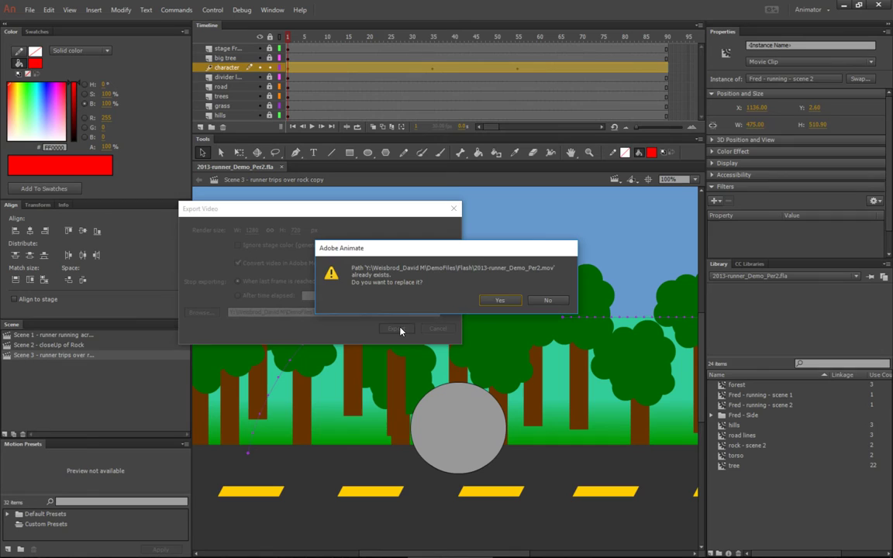
pyautogui.click(510, 303)
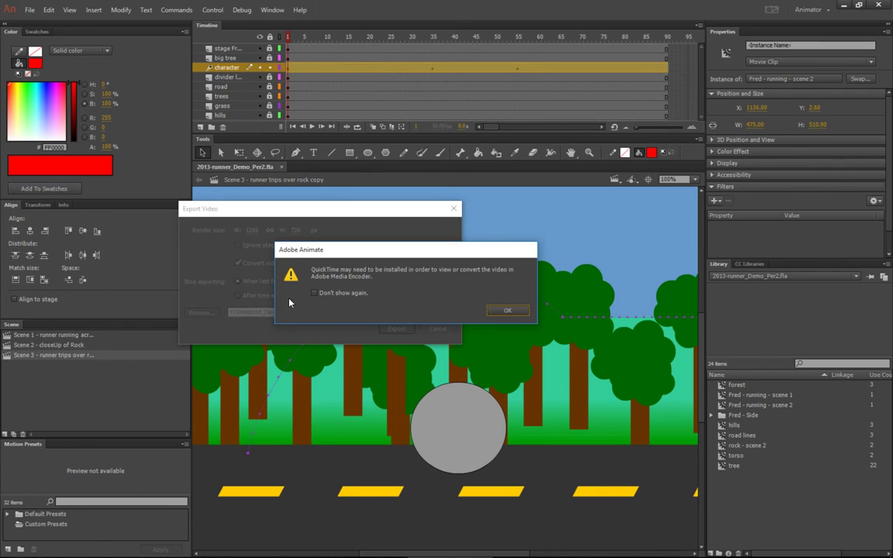
pyautogui.click(350, 293)
pyautogui.click(501, 311)
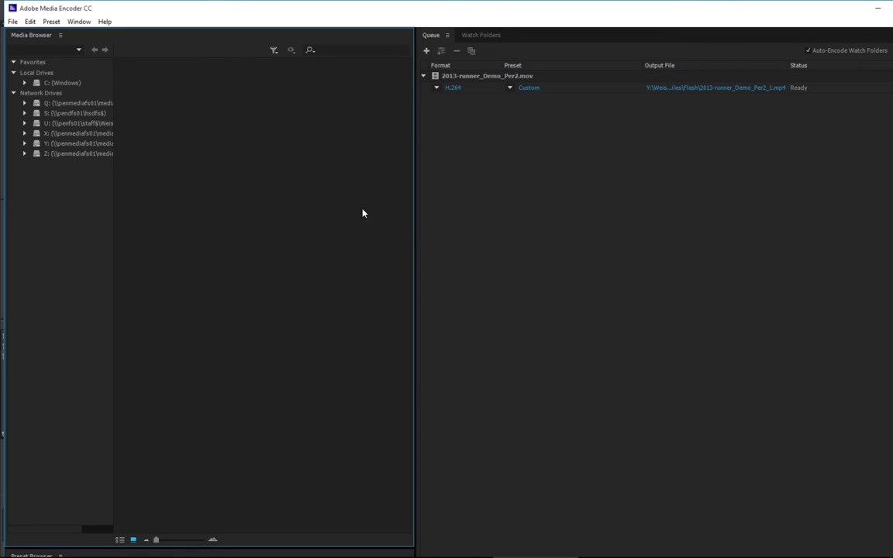
# Widen the queue panel to fully show the H.264 Custom job and its 2013-runner_Demo_Per2_1.mp4 output.
pyautogui.moveTo(415, 297); pyautogui.dragTo(228, 267)
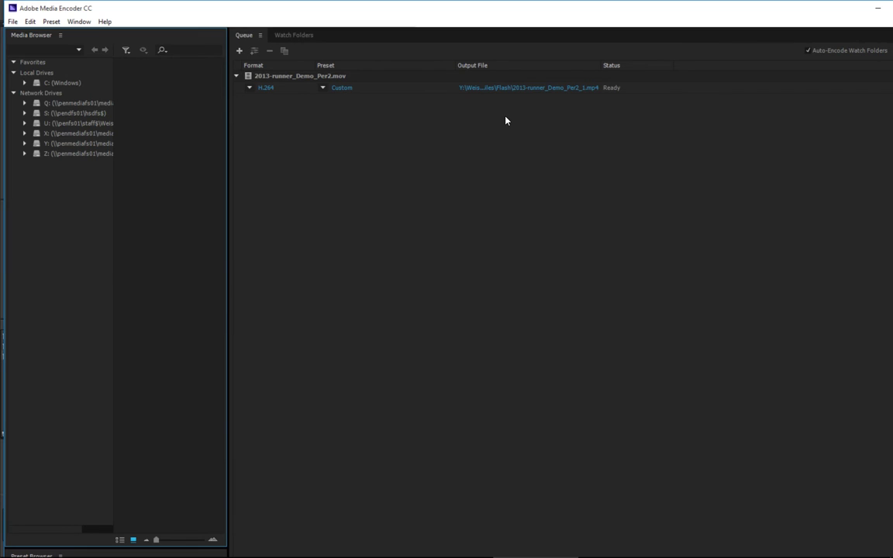
# Open the queued job's export settings full-screen and set bitrate encoding to VBR, 2 pass.
pyautogui.click(341, 92)
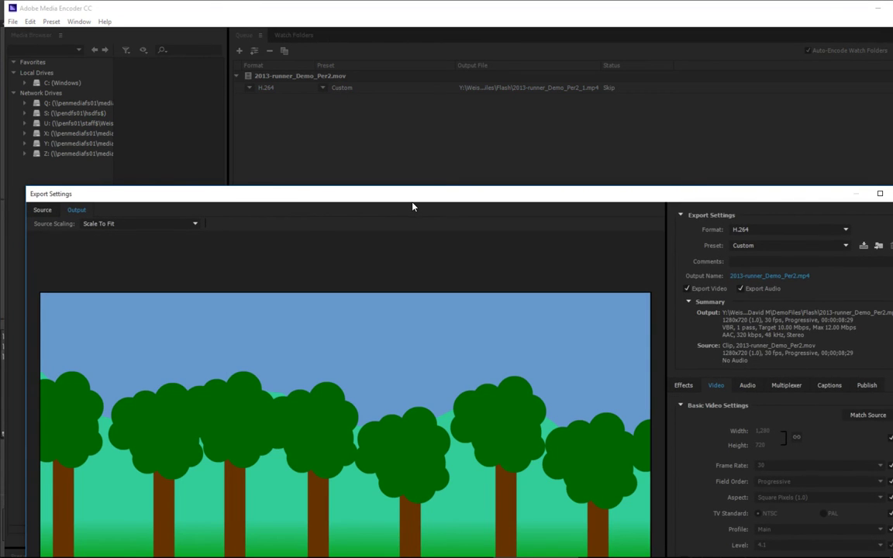
pyautogui.moveTo(433, 196); pyautogui.dragTo(368, 17)
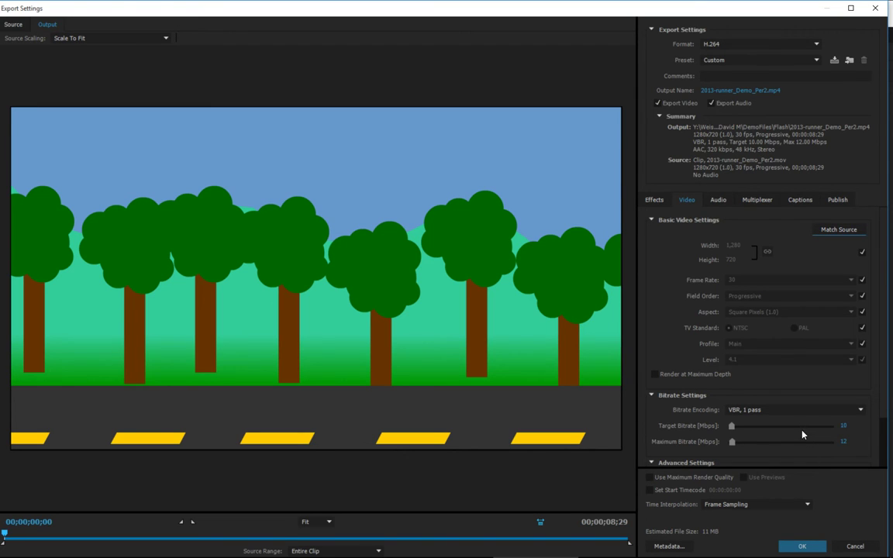
pyautogui.scroll(-1, 884, 377)
pyautogui.scroll(-2, 884, 377)
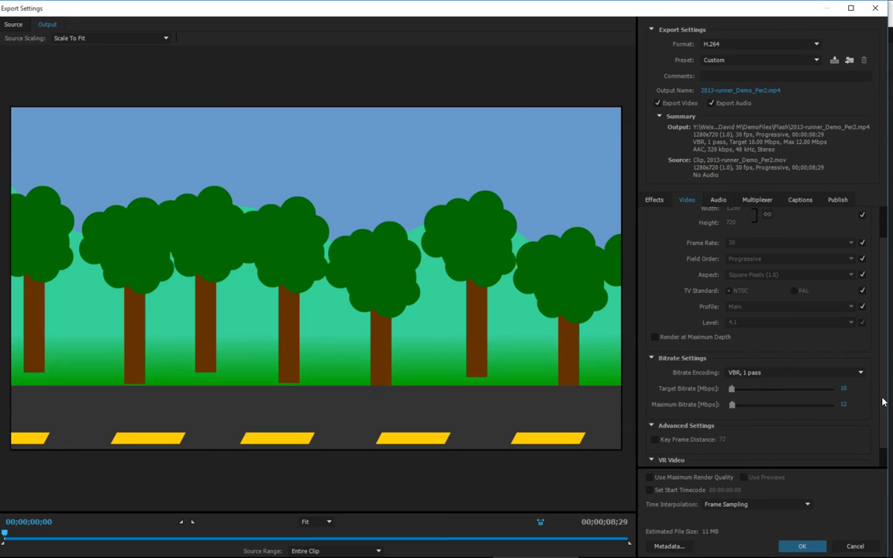
pyautogui.click(773, 375)
pyautogui.click(781, 409)
# Set the target bitrate to 18 Mbps and the maximum bitrate to 22 Mbps.
pyautogui.scroll(-1, 881, 384)
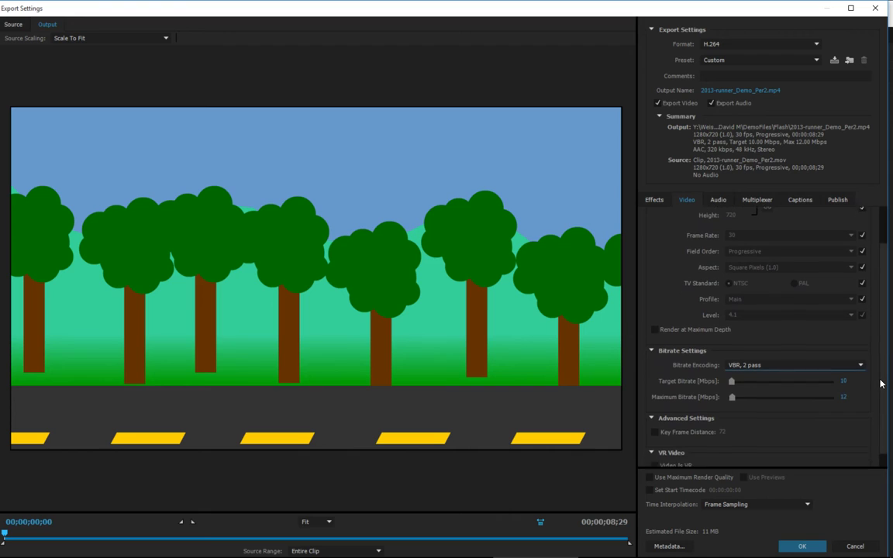
pyautogui.scroll(-2, 881, 384)
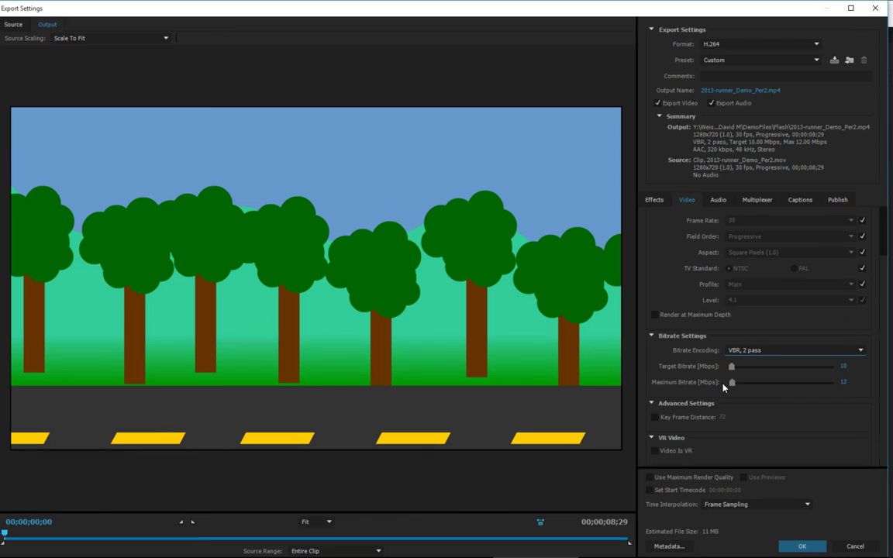
pyautogui.moveTo(730, 384); pyautogui.dragTo(733, 385)
pyautogui.moveTo(732, 369); pyautogui.dragTo(734, 372)
pyautogui.moveTo(736, 371); pyautogui.dragTo(736, 371)
pyautogui.click(839, 367)
pyautogui.write('18')
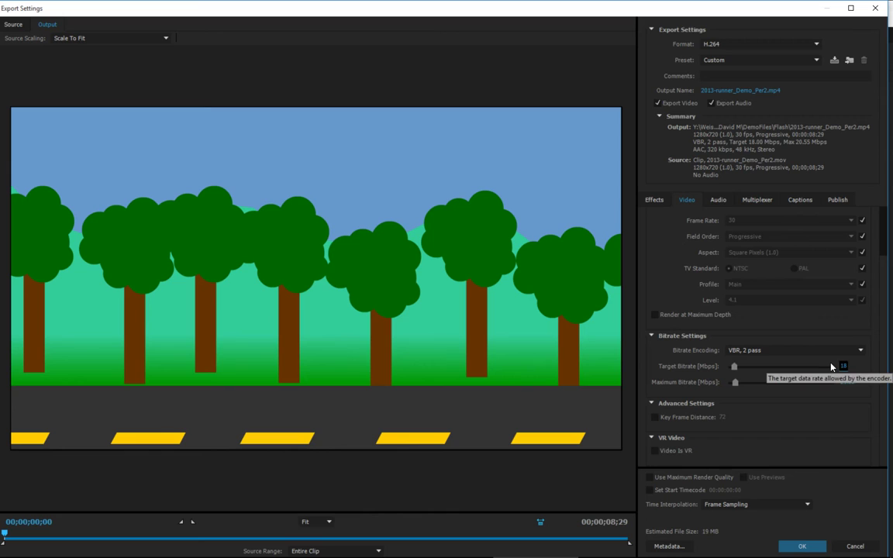
pyautogui.click(846, 382)
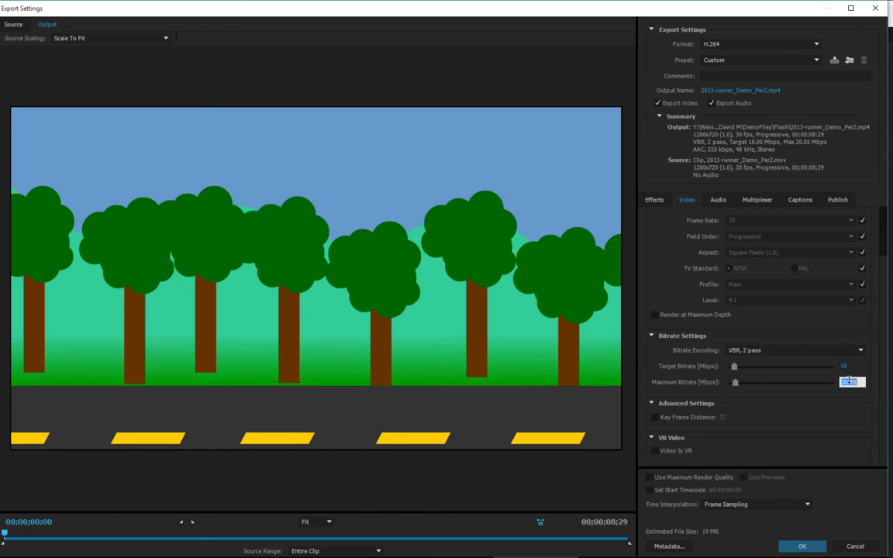
pyautogui.write('22')
# Turn on Render at Maximum Depth and review the Audio settings before returning to Video.
pyautogui.click(657, 316)
pyautogui.click(719, 201)
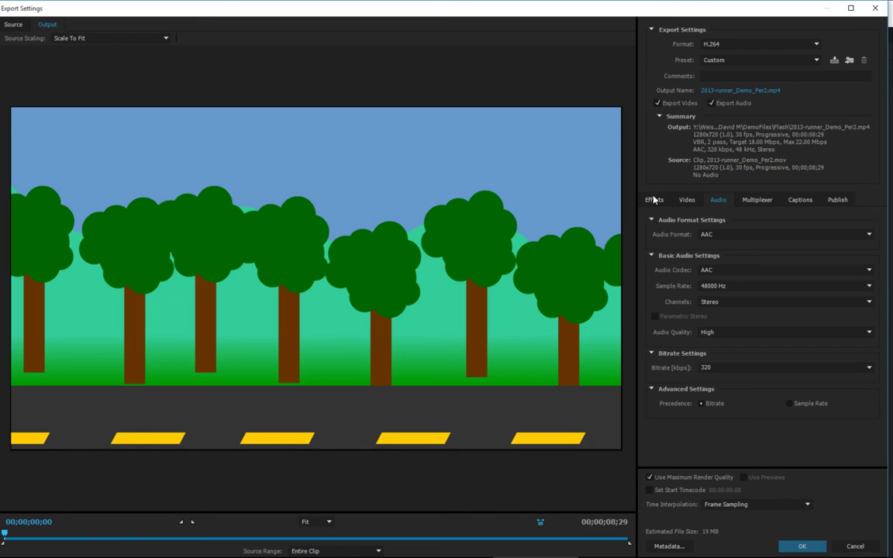
pyautogui.click(689, 200)
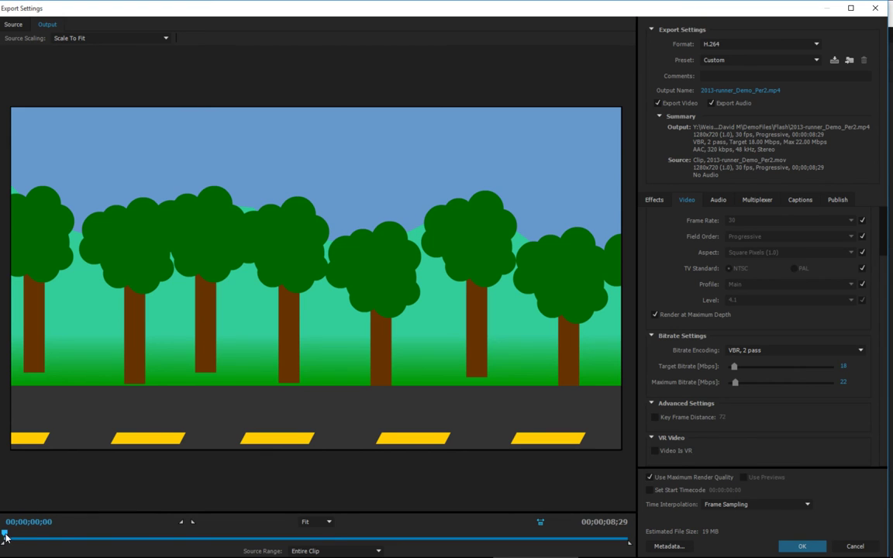
# Scrub through the runner animation's frames in the preview and maximize the Export Settings window.
pyautogui.moveTo(4, 532); pyautogui.dragTo(336, 534)
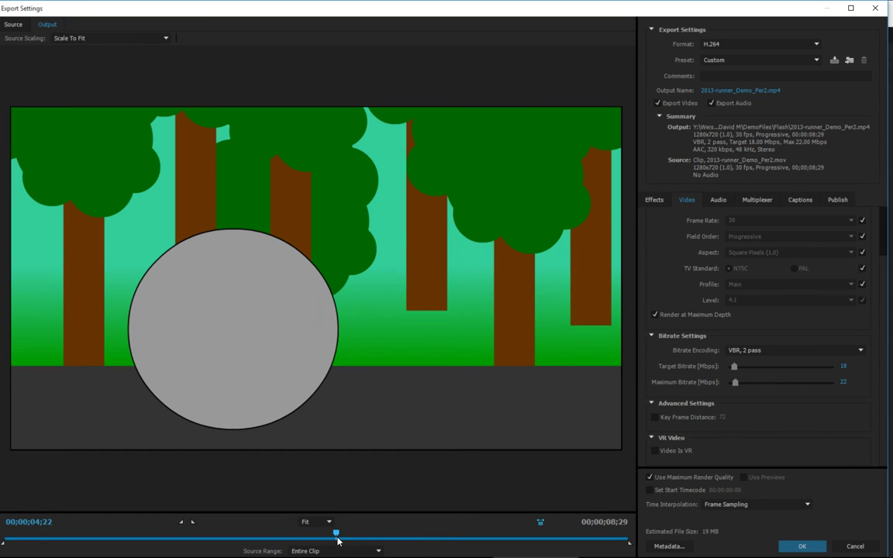
pyautogui.click(850, 8)
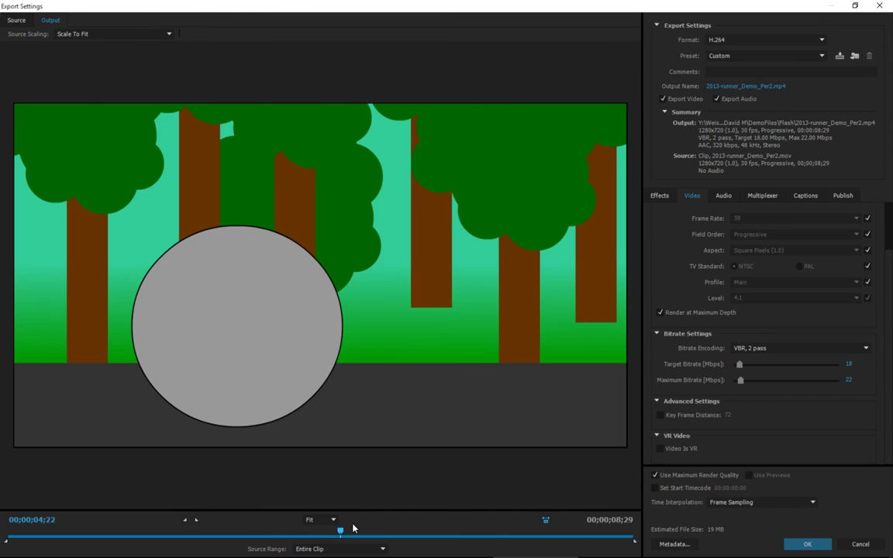
pyautogui.moveTo(341, 532); pyautogui.dragTo(366, 533)
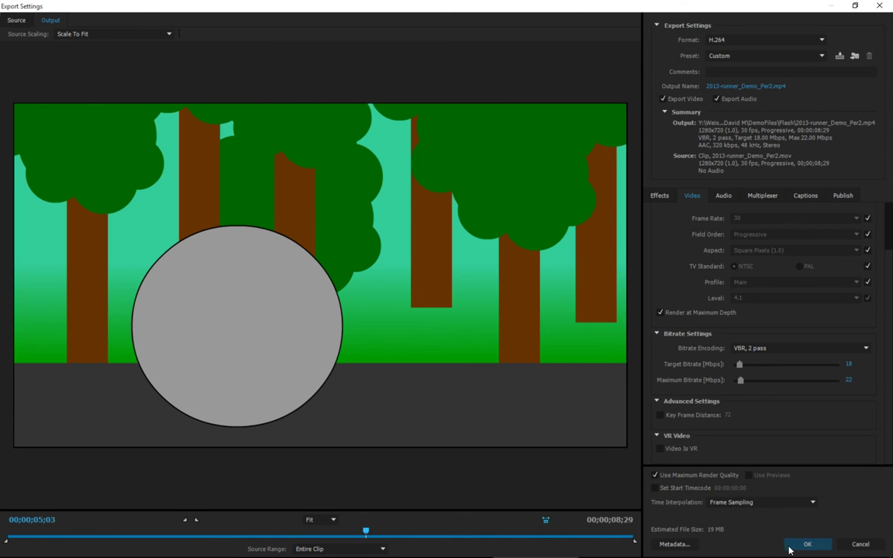
pyautogui.moveTo(366, 533); pyautogui.dragTo(8, 533)
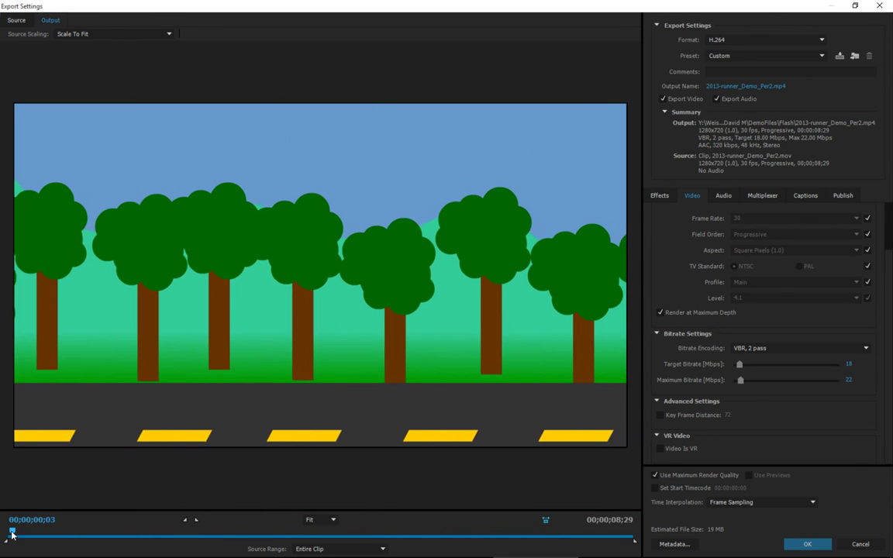
# Accept the 18/22 Mbps settings, maximize Media Encoder, and encode the queue to 2013-runner_Demo_Per2_1.mp4.
pyautogui.click(807, 543)
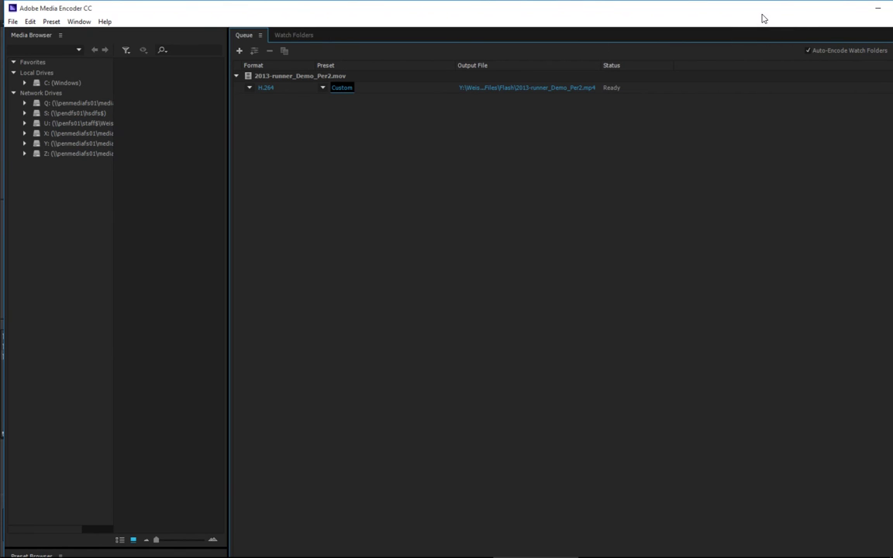
pyautogui.doubleClick(689, 10)
pyautogui.click(785, 13)
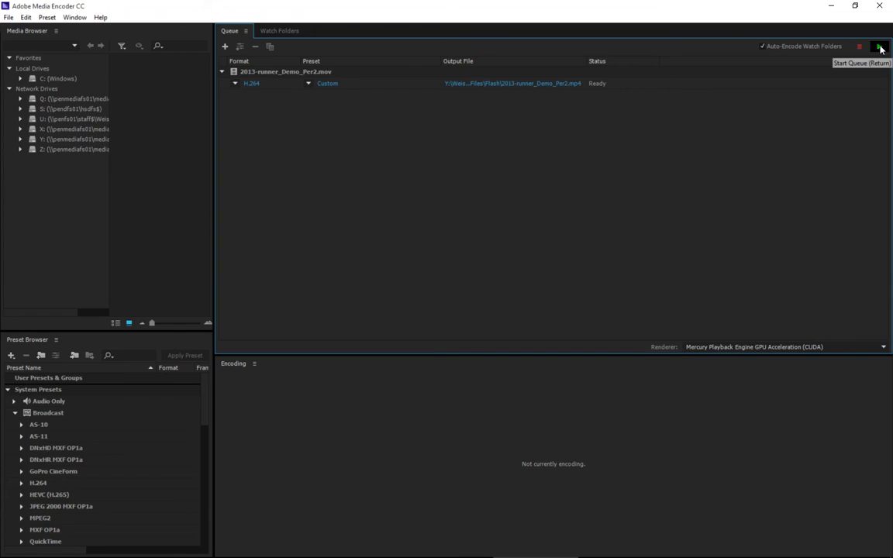
pyautogui.click(881, 49)
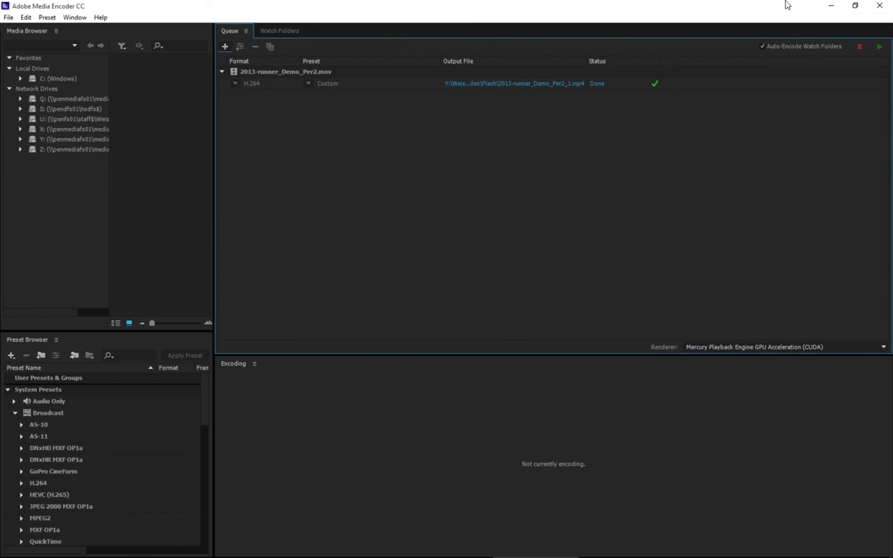
# Close Media Encoder, minimize Animate, and move File Explorer up and to the right.
pyautogui.click(880, 6)
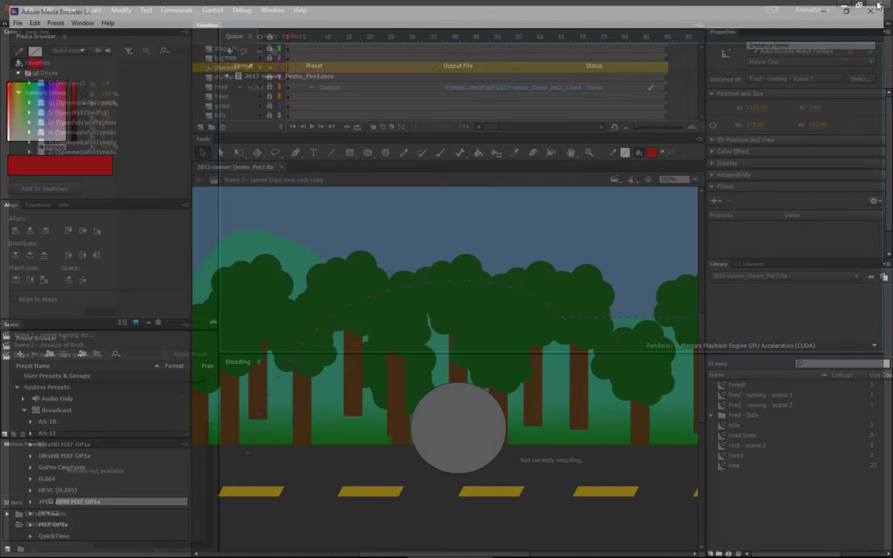
pyautogui.click(837, 9)
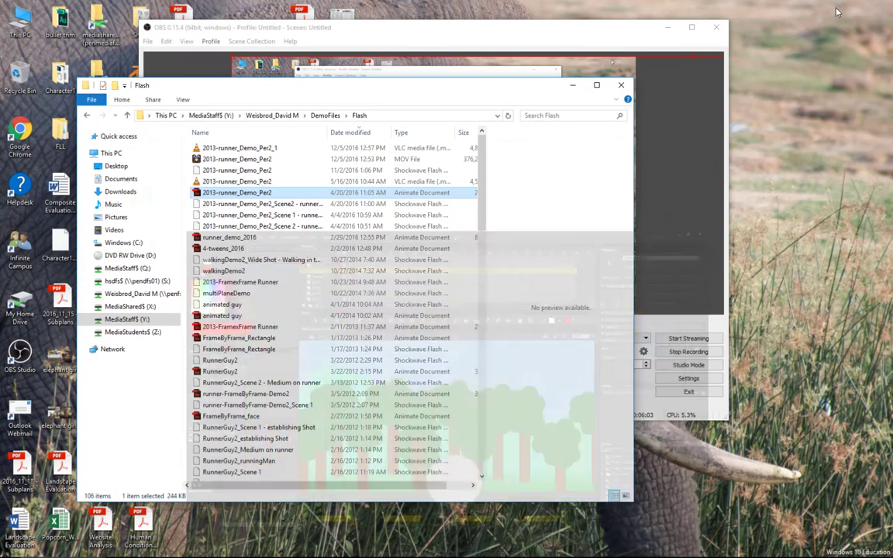
pyautogui.moveTo(481, 89); pyautogui.dragTo(549, 37)
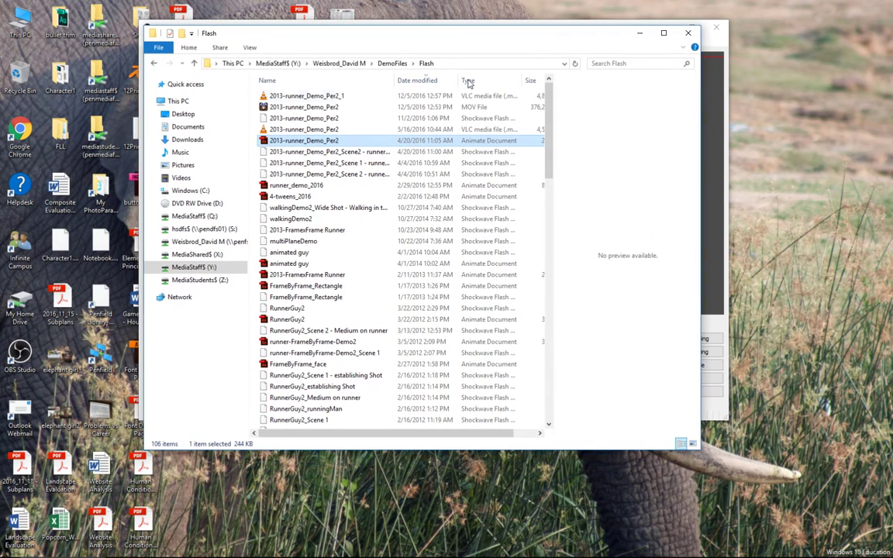
# Sort the Flash folder by Date modified and select the new 2013-runner_Demo_Per2_1 video.
pyautogui.click(275, 131)
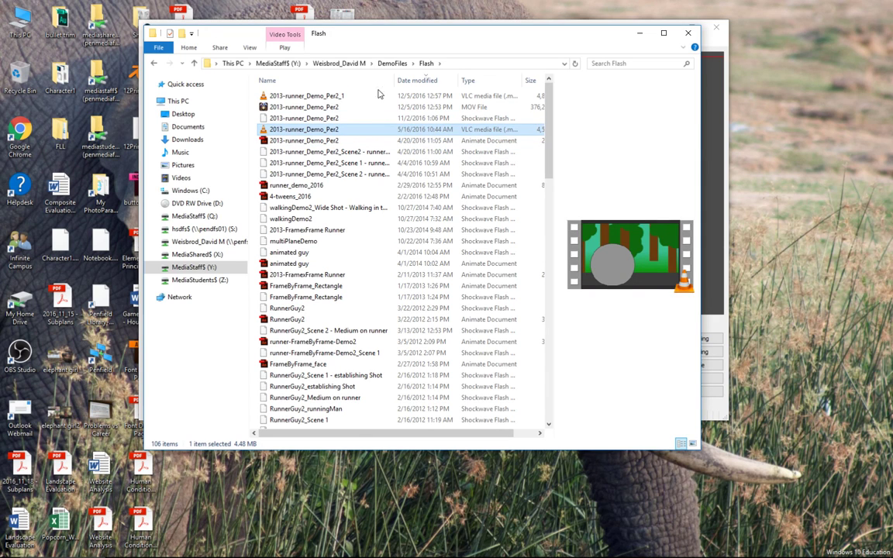
pyautogui.click(421, 80)
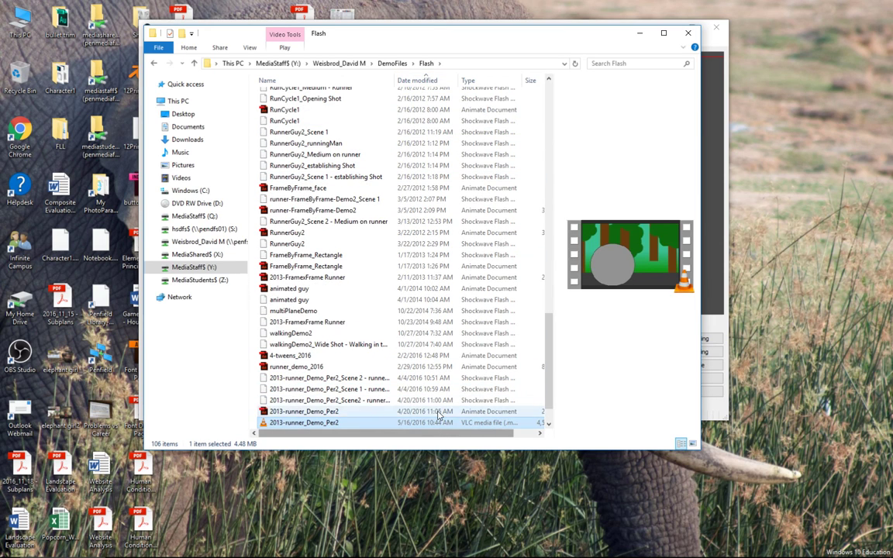
pyautogui.scroll(20, 440, 411)
pyautogui.scroll(-20, 439, 409)
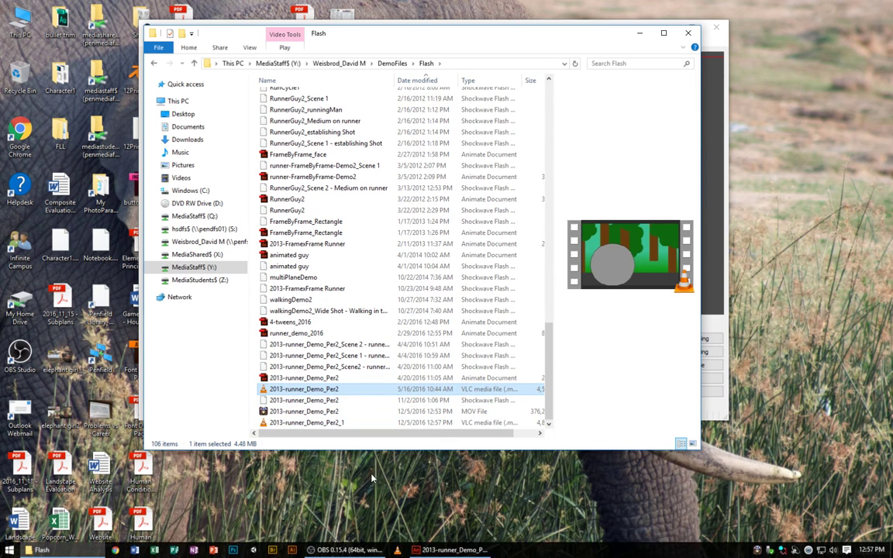
pyautogui.click(288, 423)
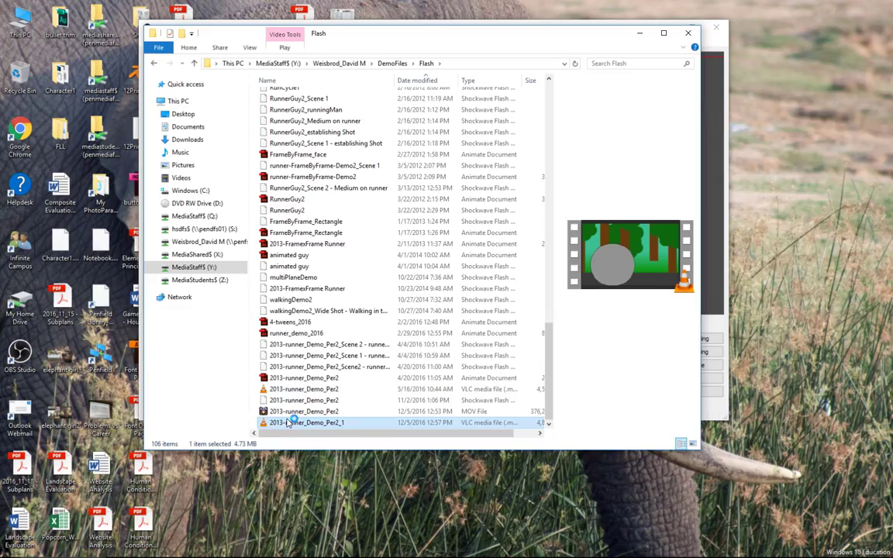
# Play 2013-runner_Demo_Per2_1 in VLC, then bring OBS Studio to the front.
pyautogui.doubleClick(288, 423)
pyautogui.click(712, 361)
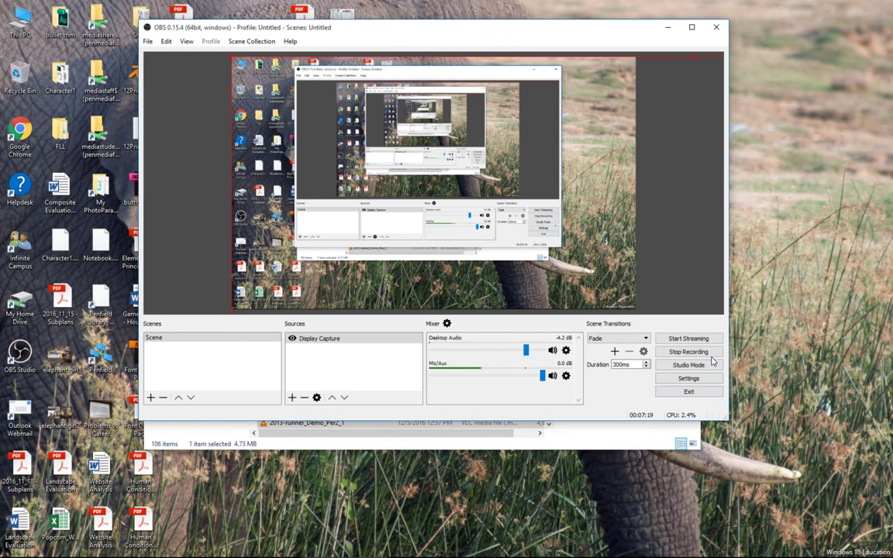